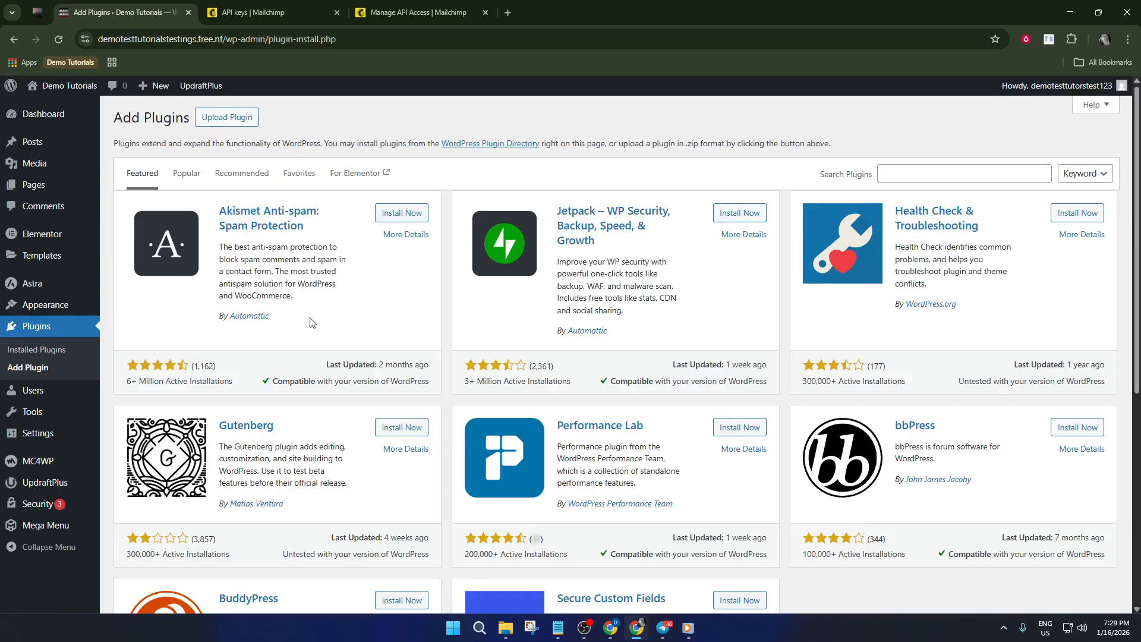
# Search the WordPress plugin directory for "mailchimp to wordpress"
pyautogui.click(896, 171)
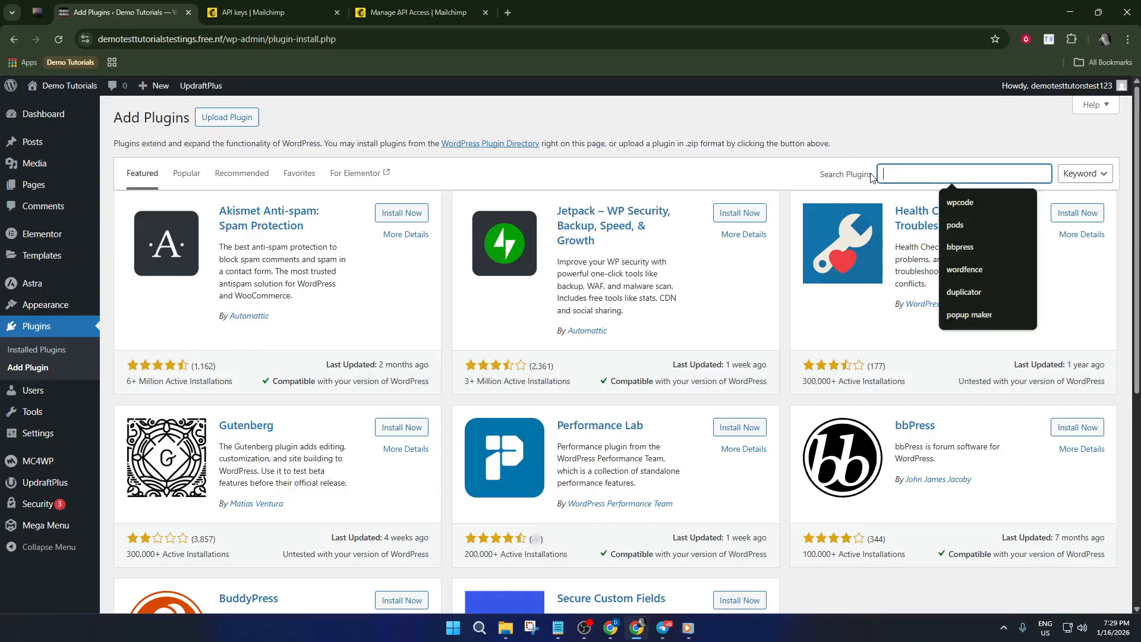
pyautogui.write('mailchimp')
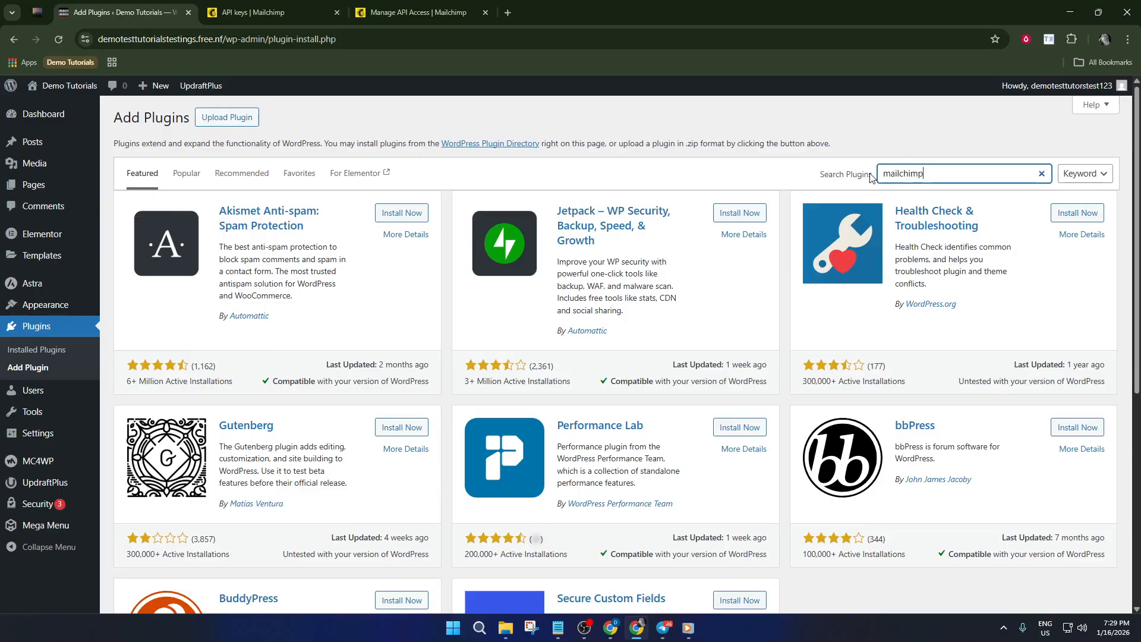
pyautogui.write(' to wordpress')
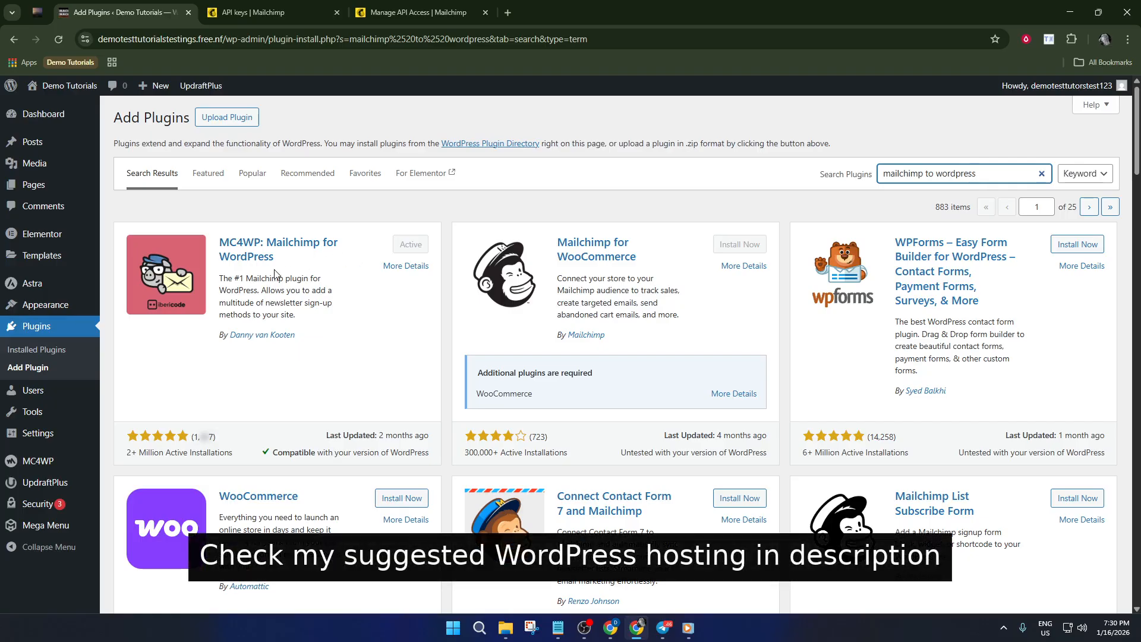
# Open the API settings of the installed MC4WP: Mailchimp for WordPress plugin
pyautogui.moveTo(114, 288)
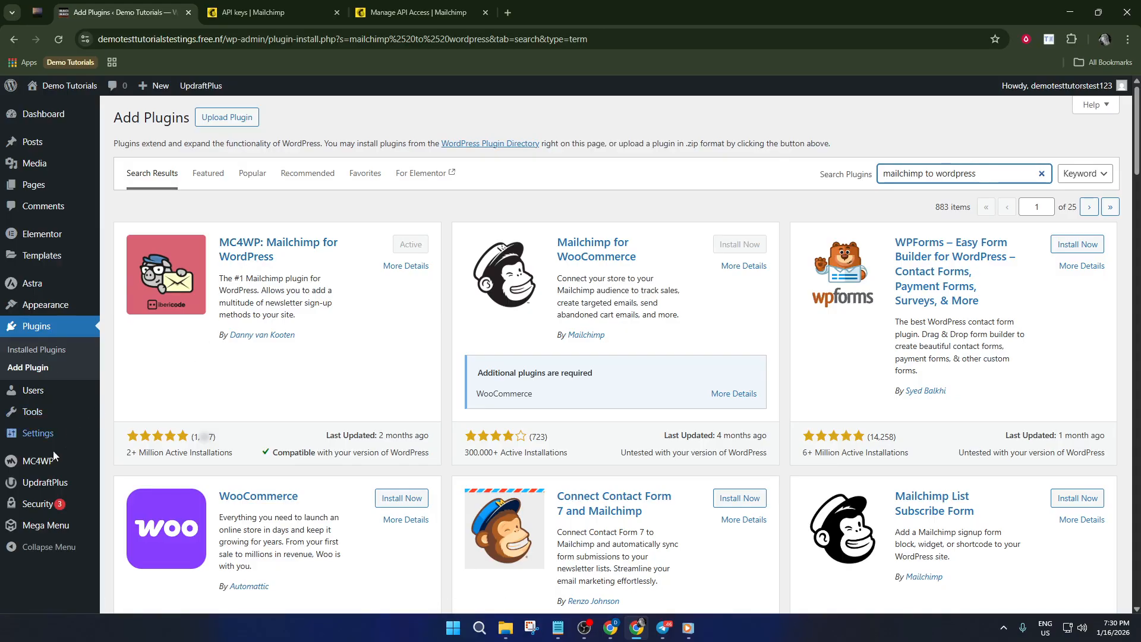
pyautogui.moveTo(50, 466)
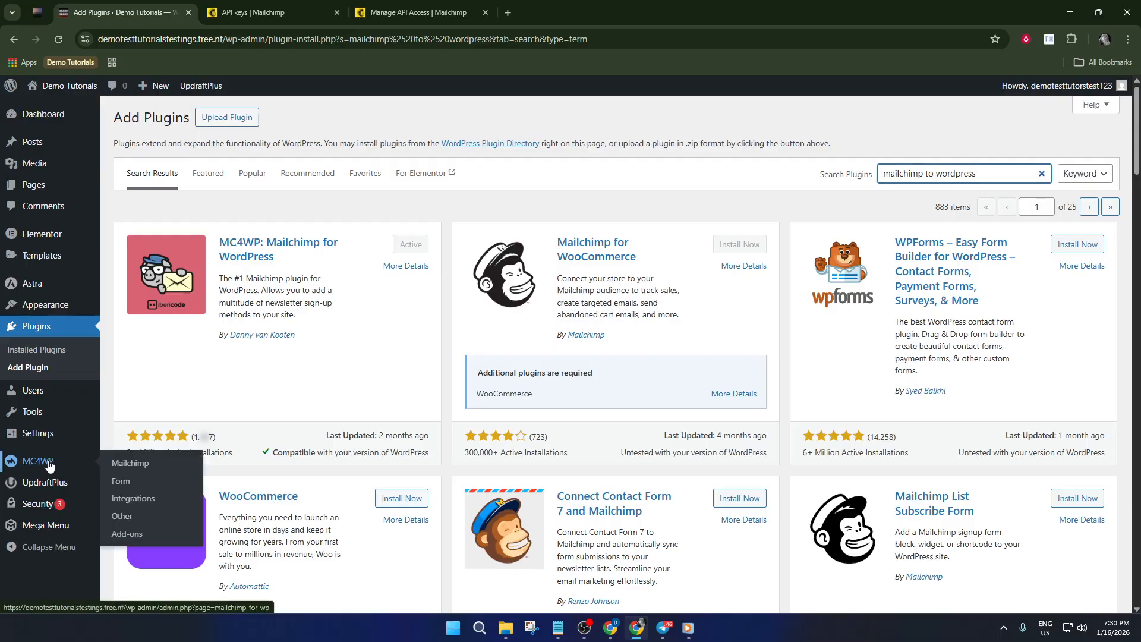
pyautogui.click(69, 471)
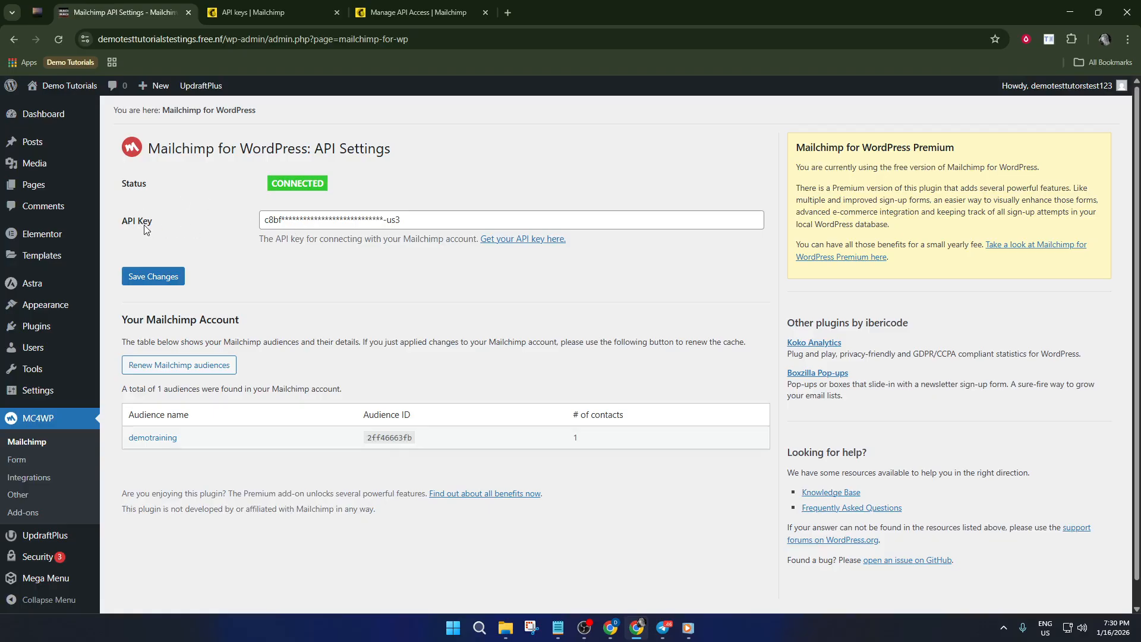
# Switch to the Mailchimp account and open its API keys page from the account and billing area
pyautogui.click(306, 5)
pyautogui.scroll(5, 450, 280)
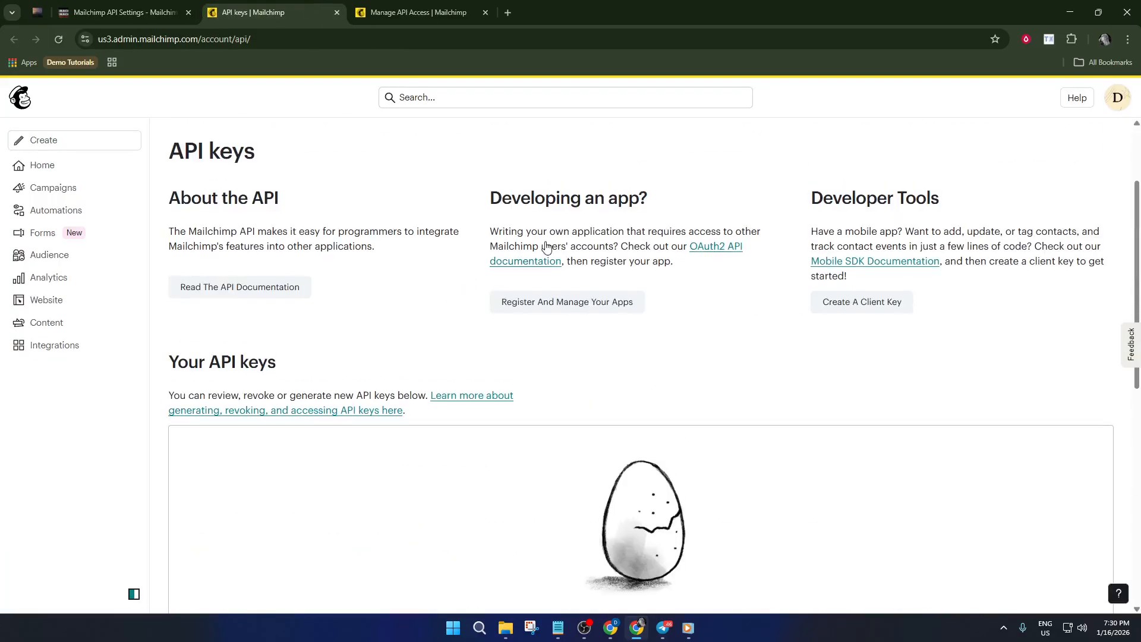
pyautogui.click(1120, 102)
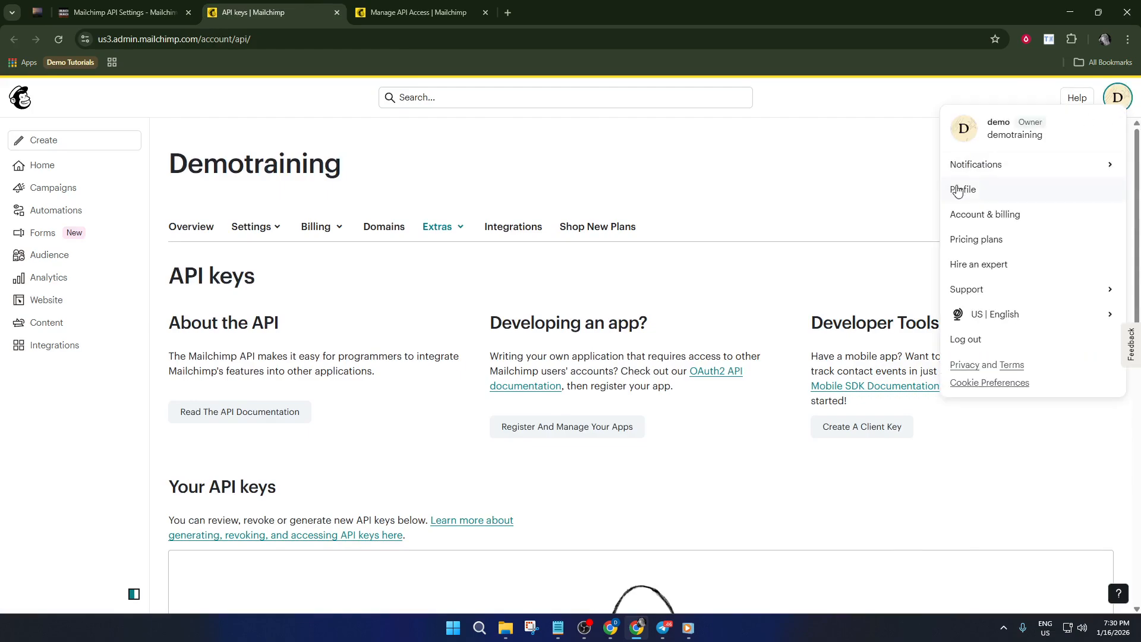
pyautogui.click(970, 216)
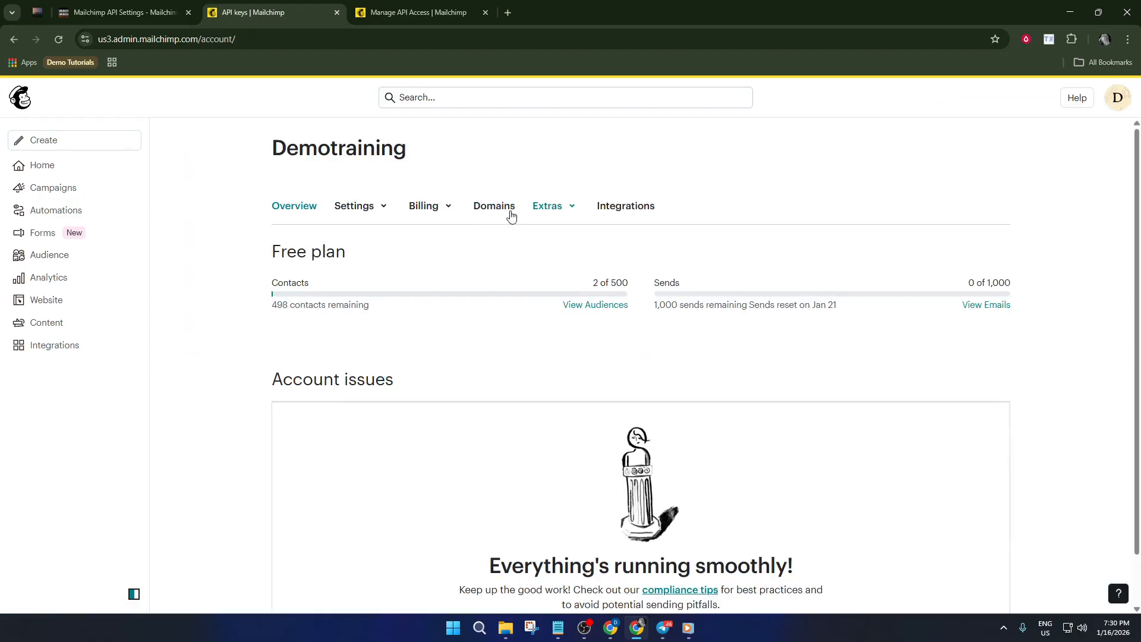
pyautogui.click(556, 209)
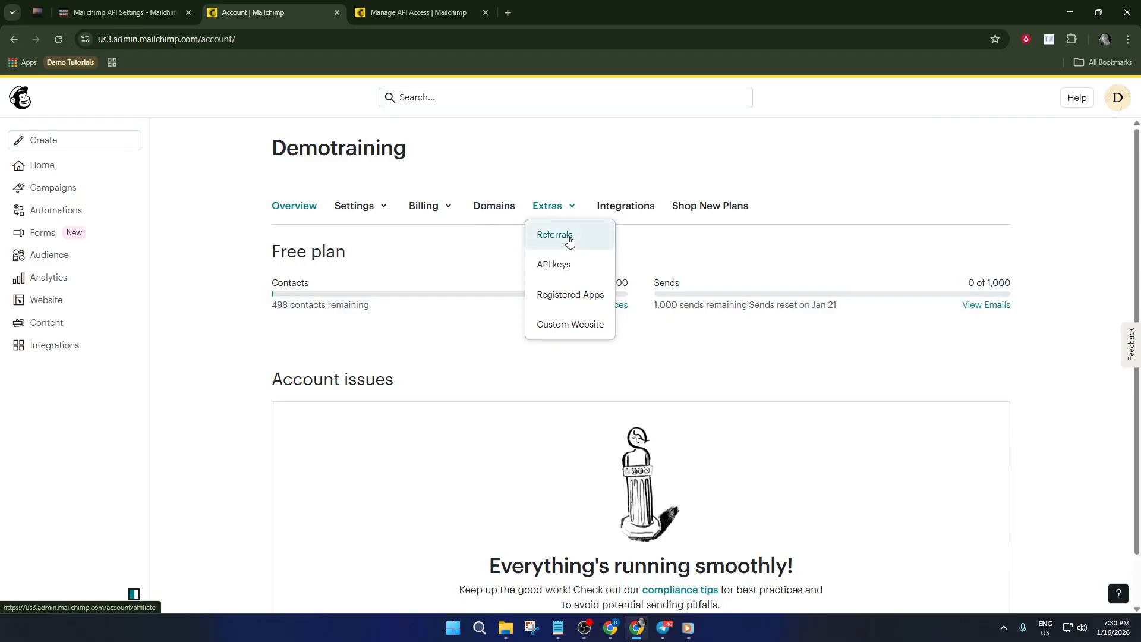
pyautogui.click(557, 265)
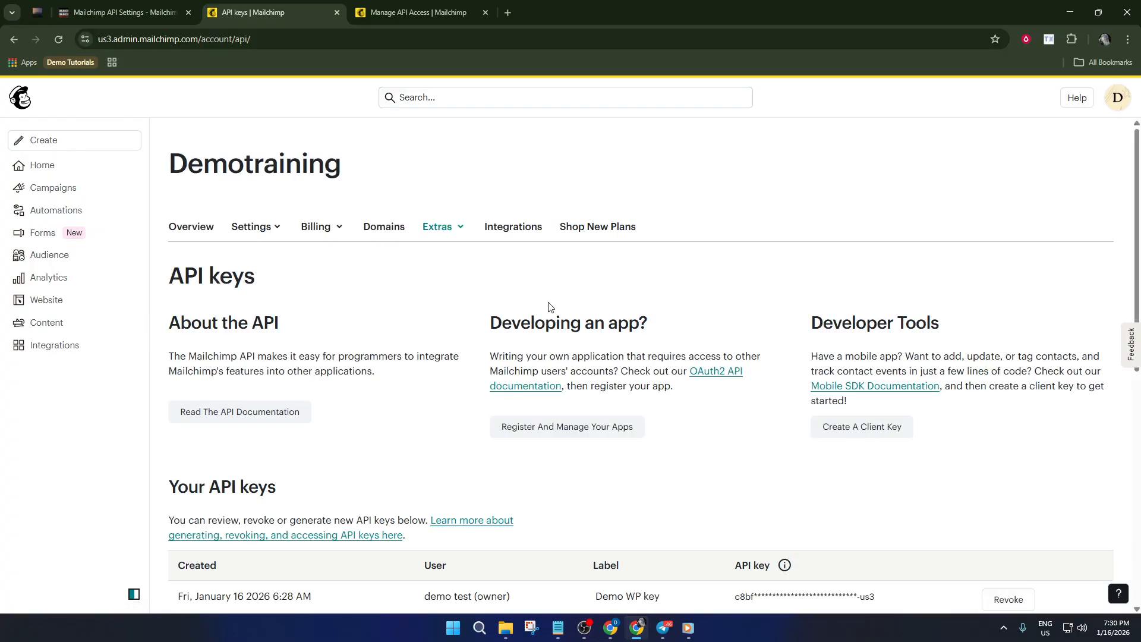
# Review the account's API keys and Mobile SDK client keys, and check the page for copying a new API key
pyautogui.scroll(-4, 547, 315)
pyautogui.scroll(-3, 547, 327)
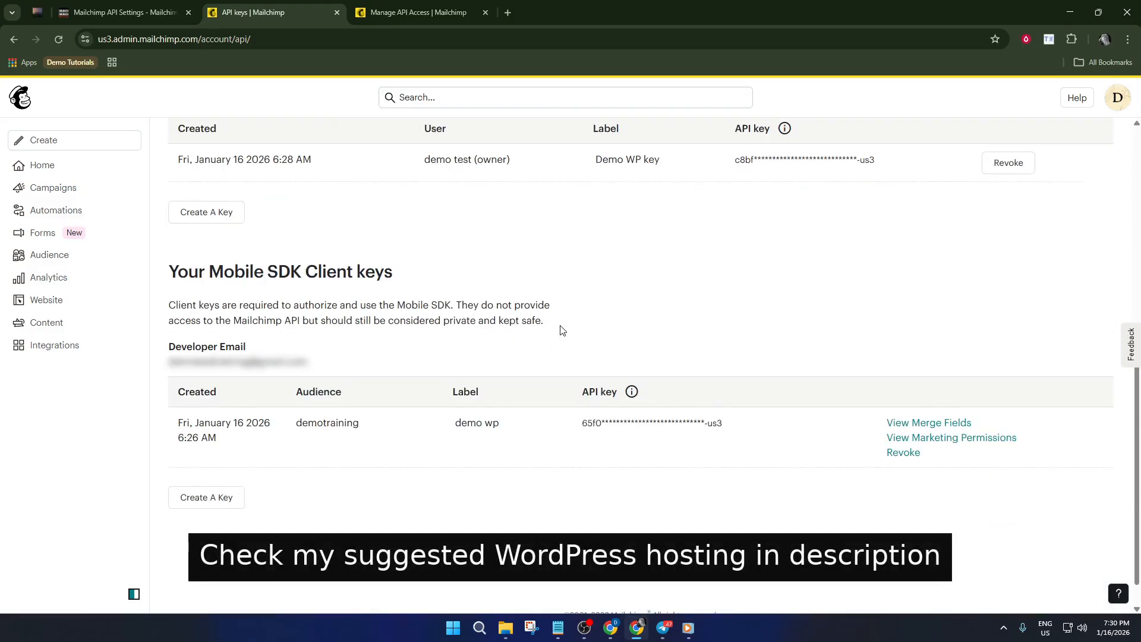
pyautogui.scroll(3, 580, 294)
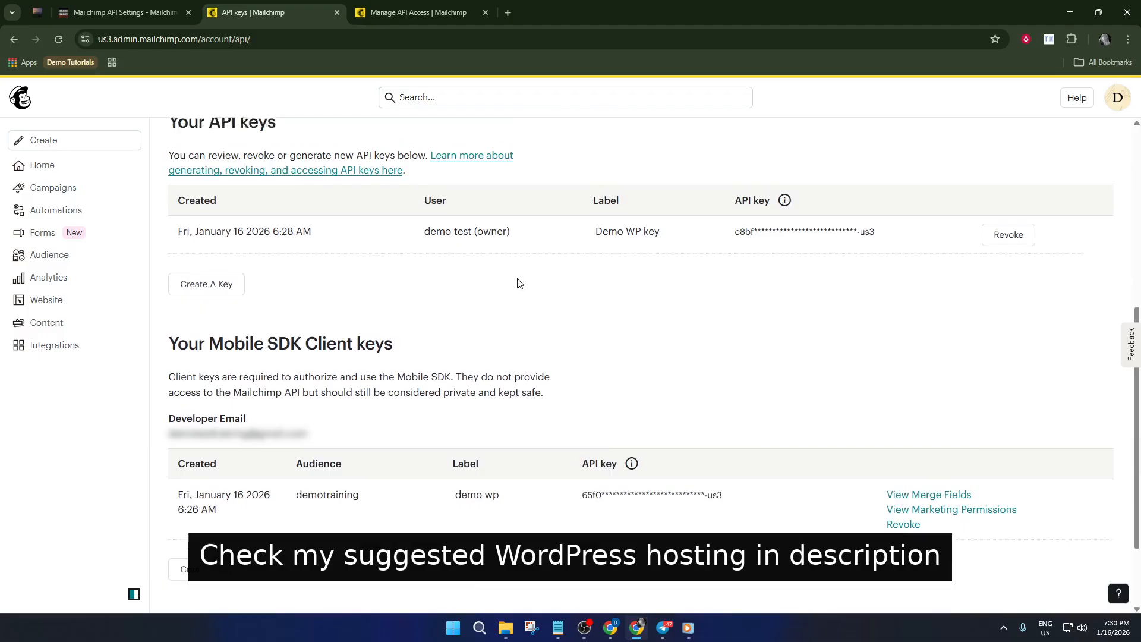
pyautogui.click(413, 10)
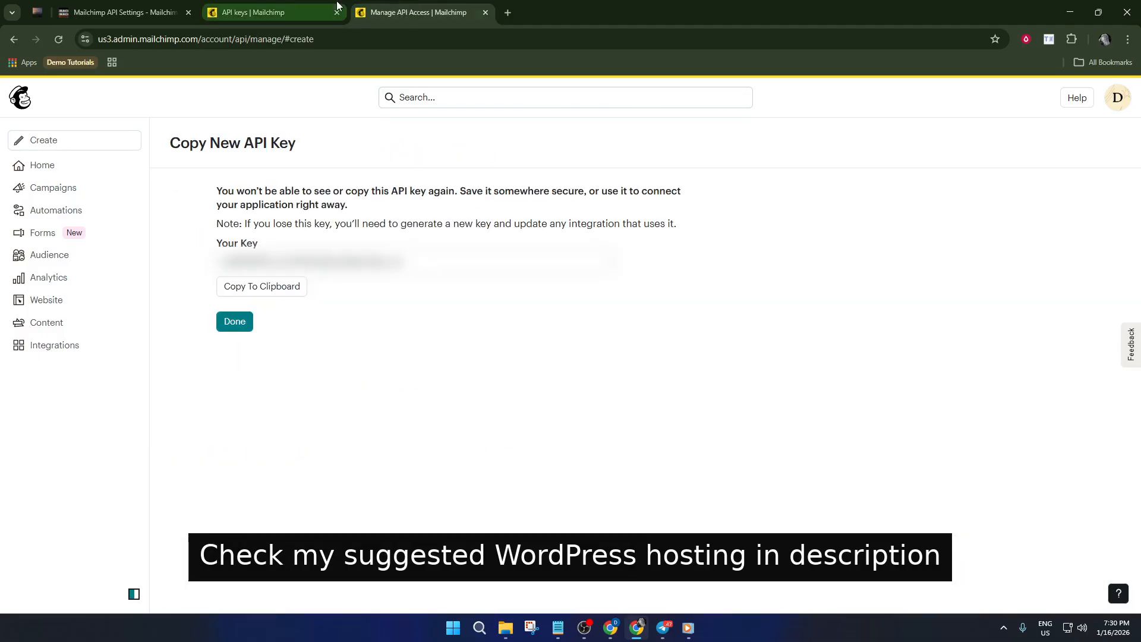
pyautogui.click(269, 6)
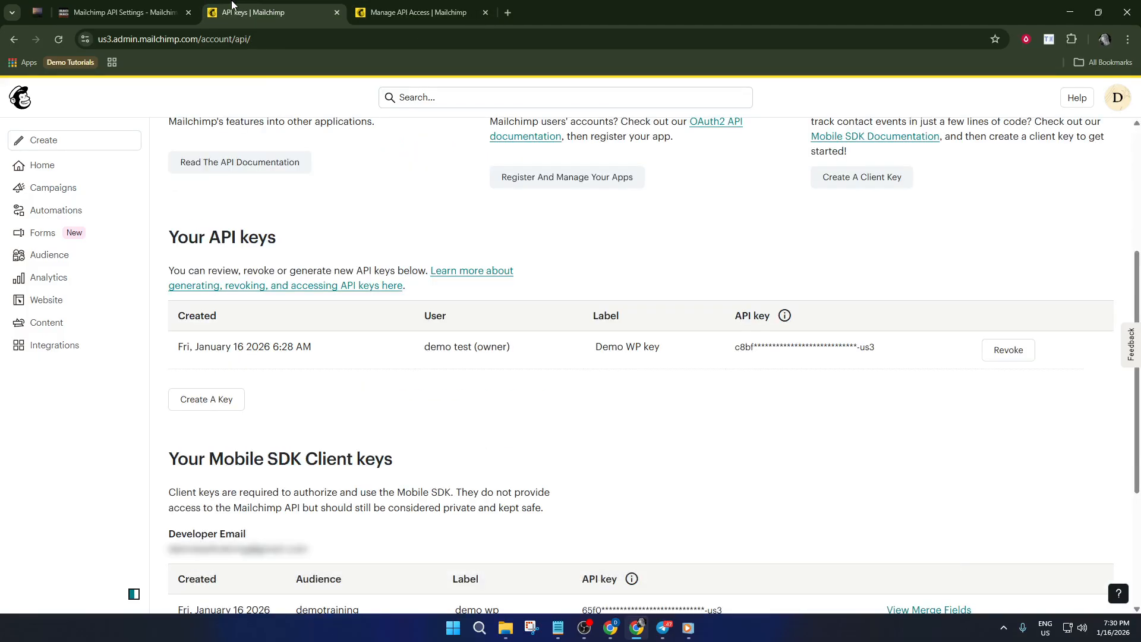
# Return to WordPress and create an MC4WP sign-up form named Demowp for the demotraining audience
pyautogui.click(162, 5)
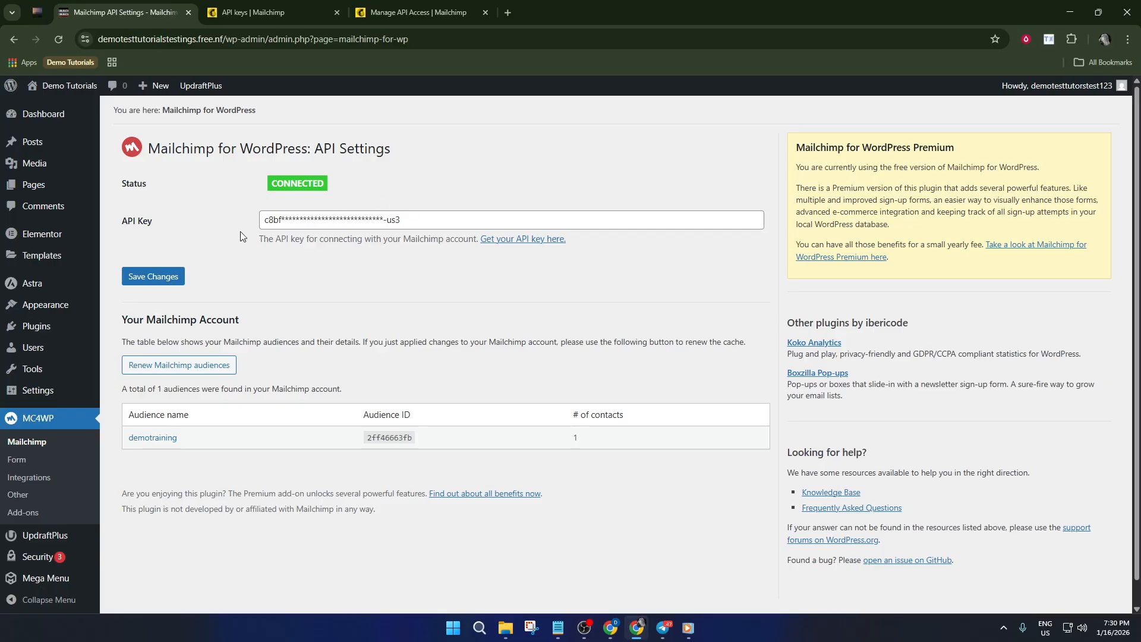
pyautogui.scroll(-1, 209, 300)
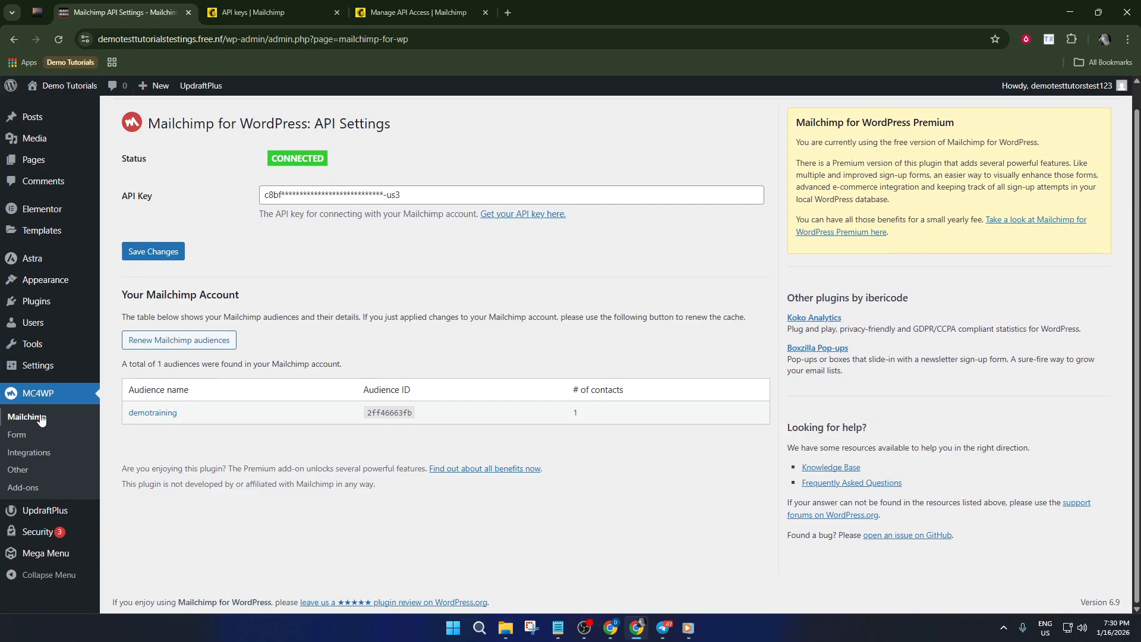
pyautogui.click(32, 435)
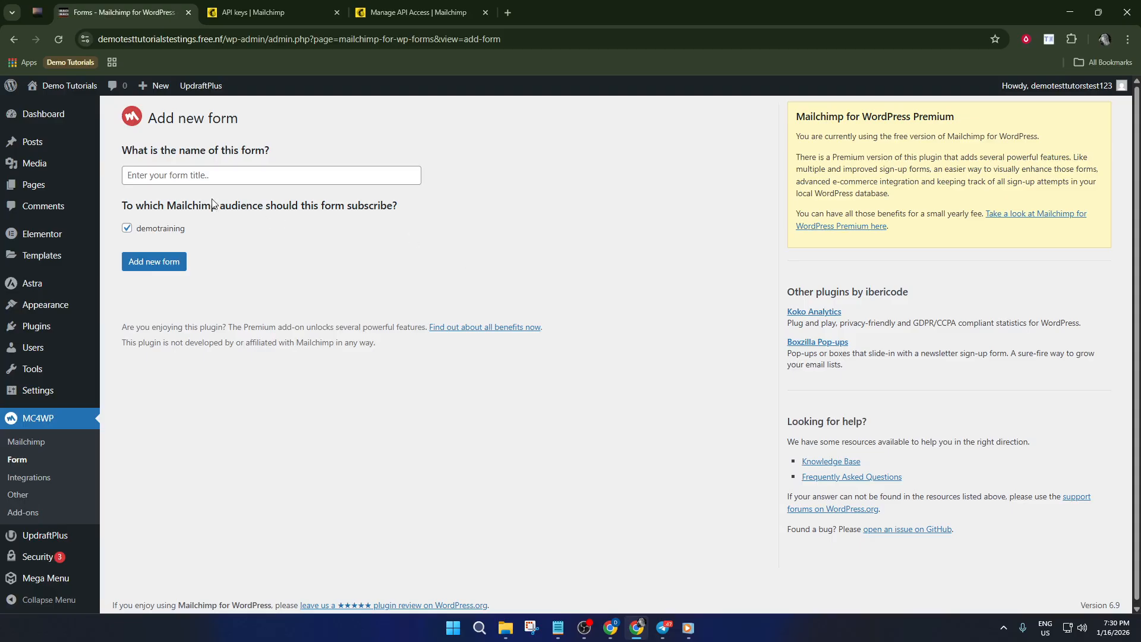
pyautogui.click(167, 173)
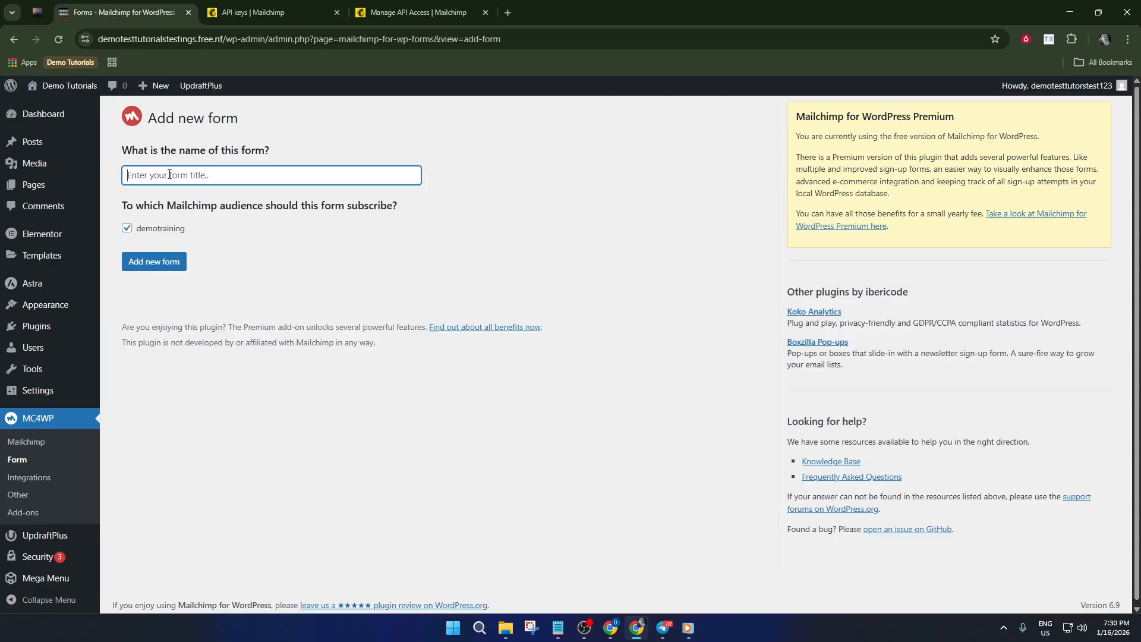
pyautogui.write('Demowp')
pyautogui.click(158, 256)
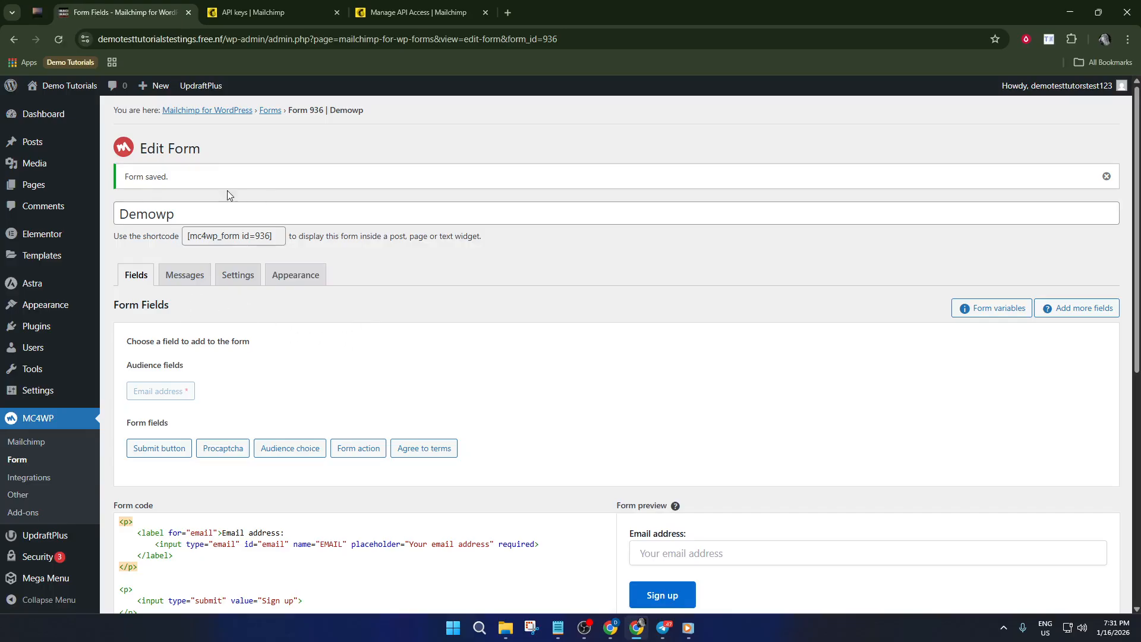
# Add the First Name audience field to the Demowp form, keeping its default label and paragraph tags
pyautogui.scroll(-5, 267, 267)
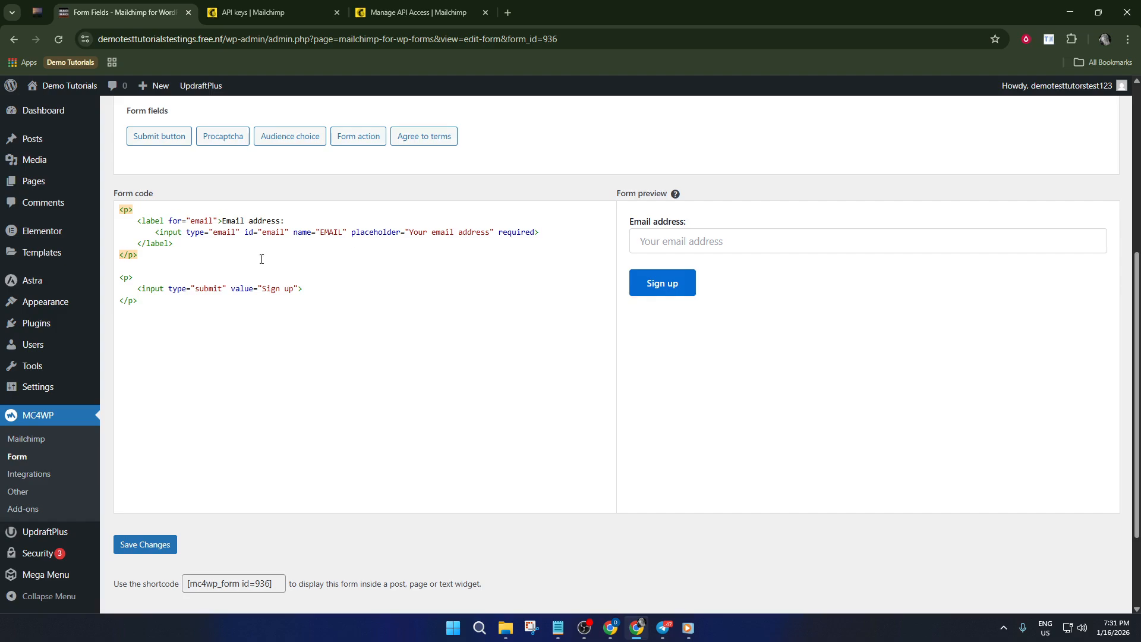
pyautogui.scroll(1, 278, 428)
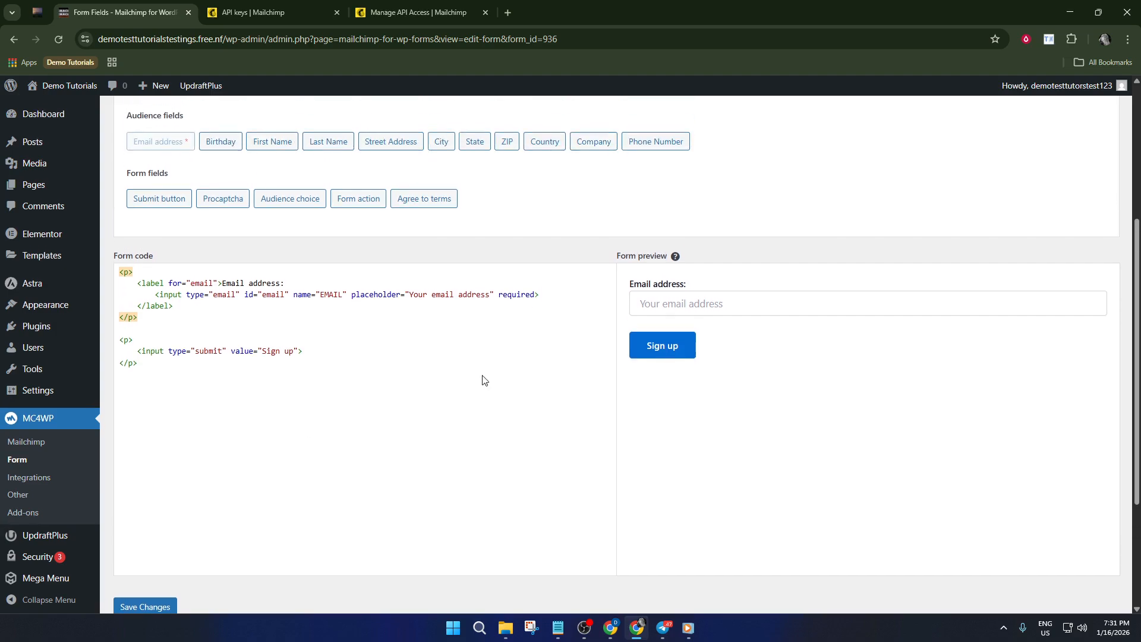
pyautogui.scroll(3, 247, 389)
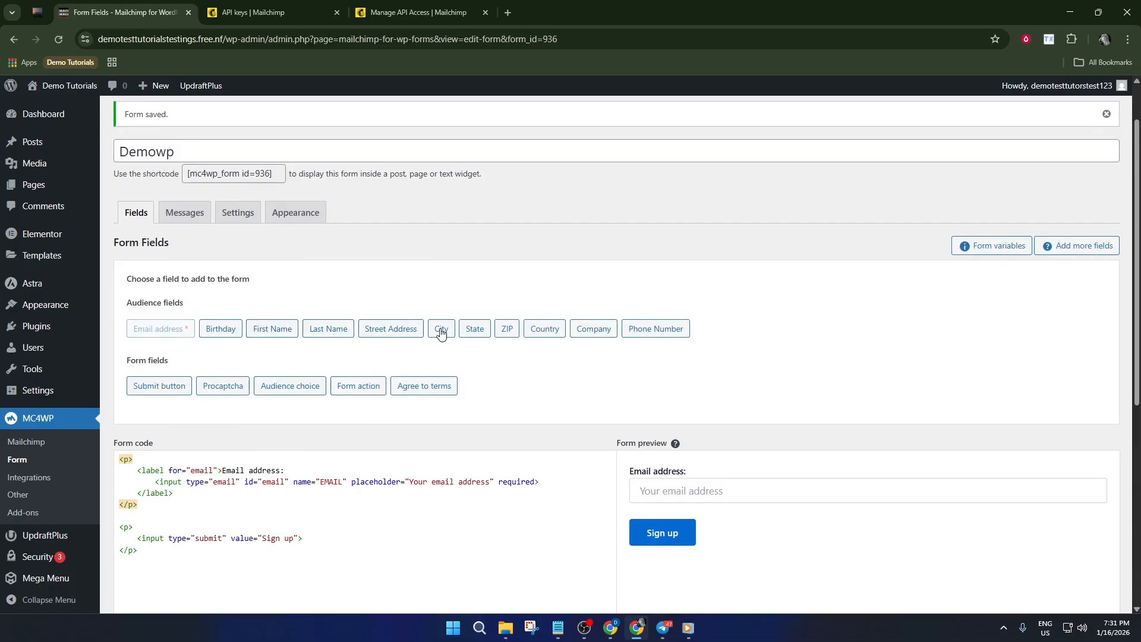
pyautogui.click(266, 332)
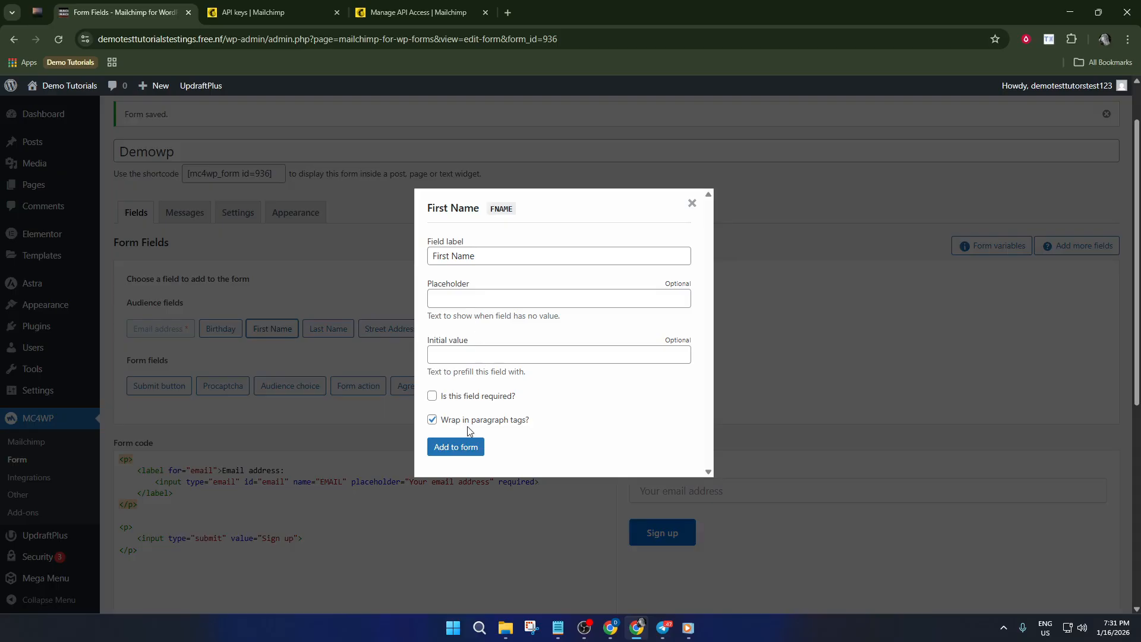
pyautogui.click(463, 447)
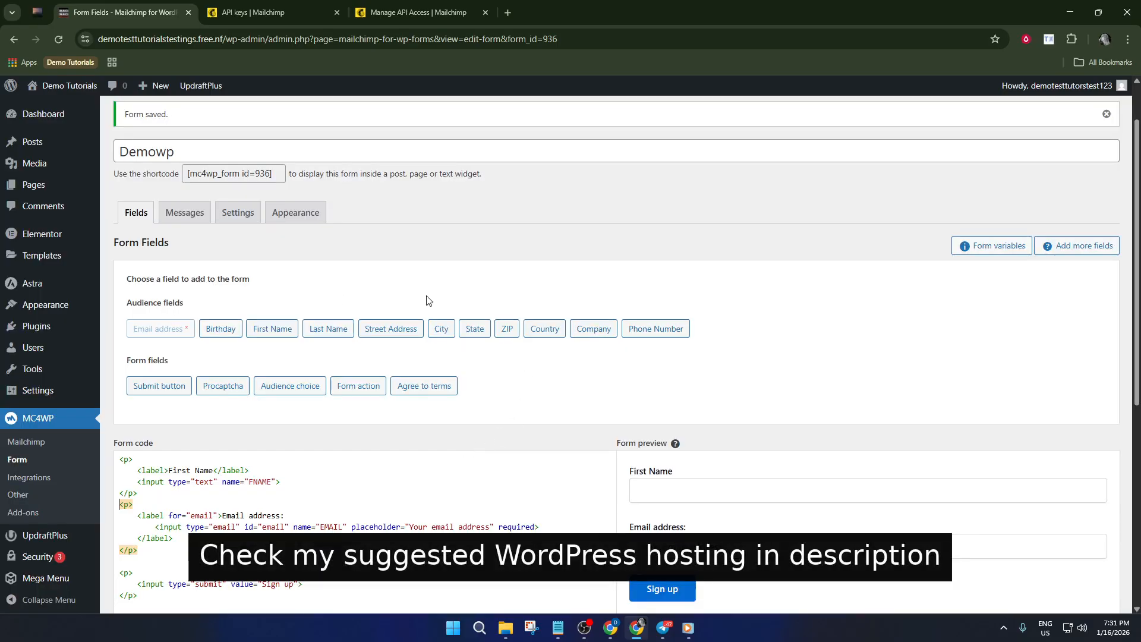
# Check the form's code and preview, look at its response messages, and return to the form fields
pyautogui.scroll(-1, 274, 469)
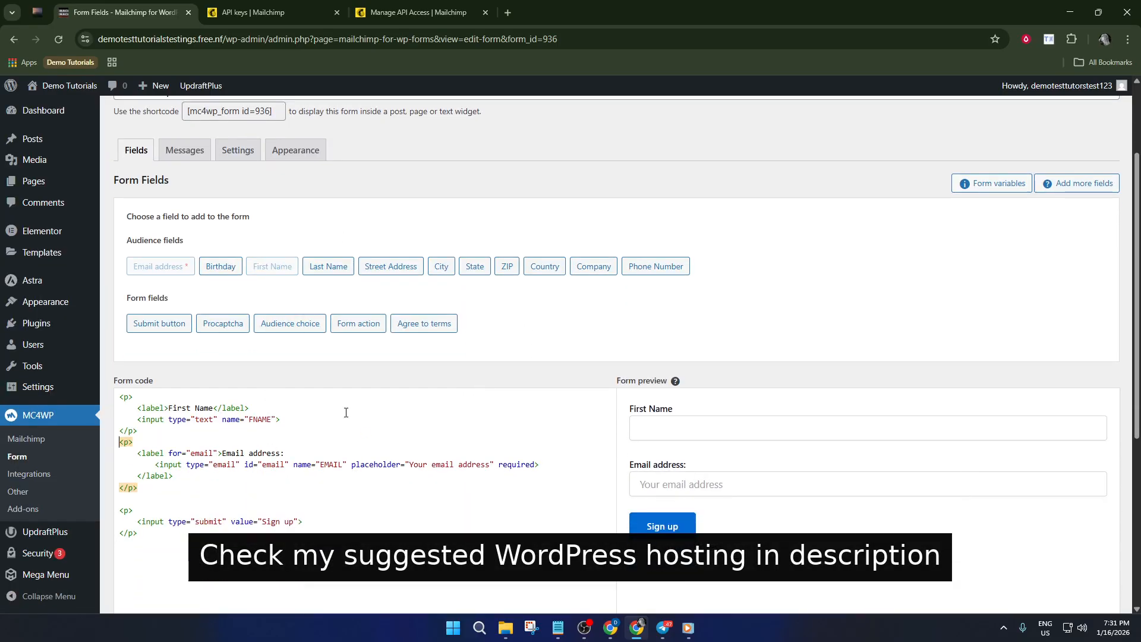
pyautogui.scroll(3, 275, 463)
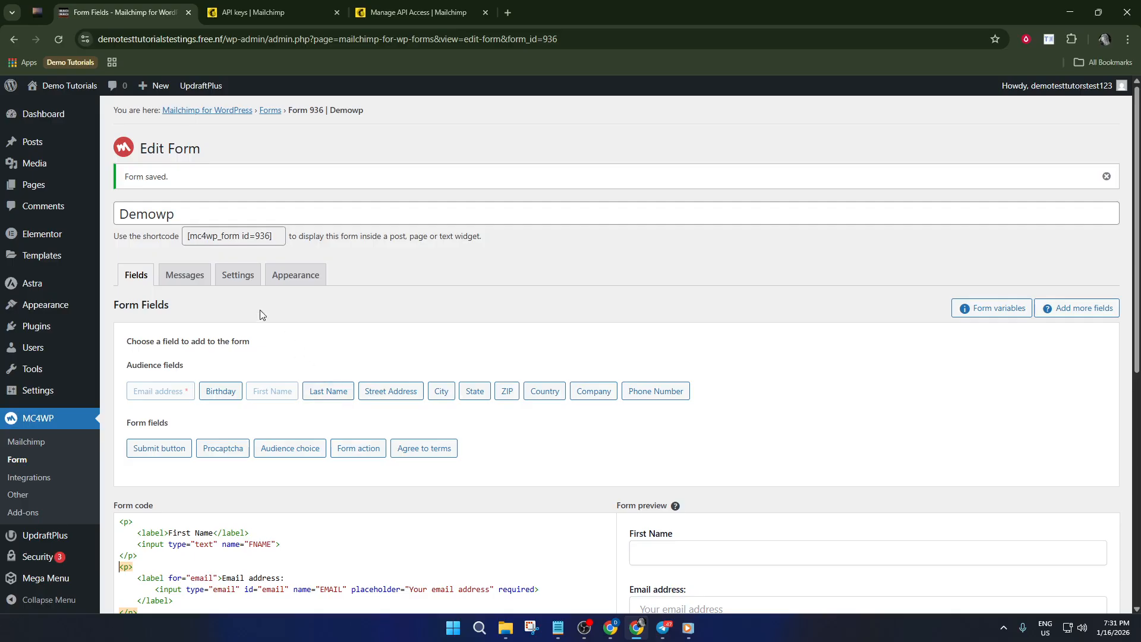
pyautogui.click(180, 287)
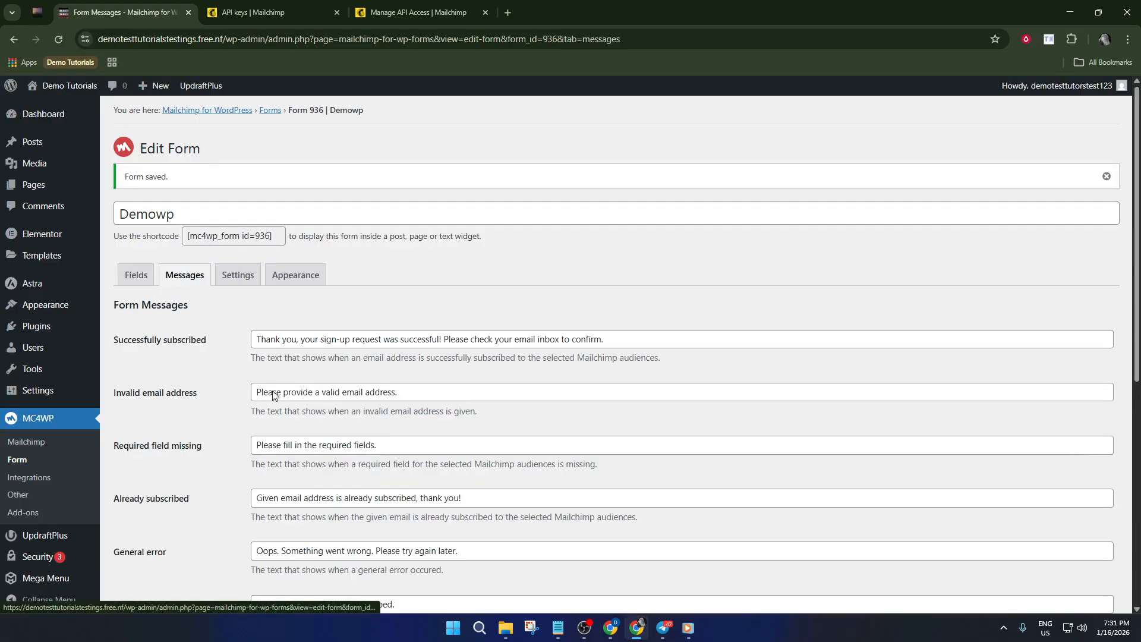
pyautogui.click(134, 274)
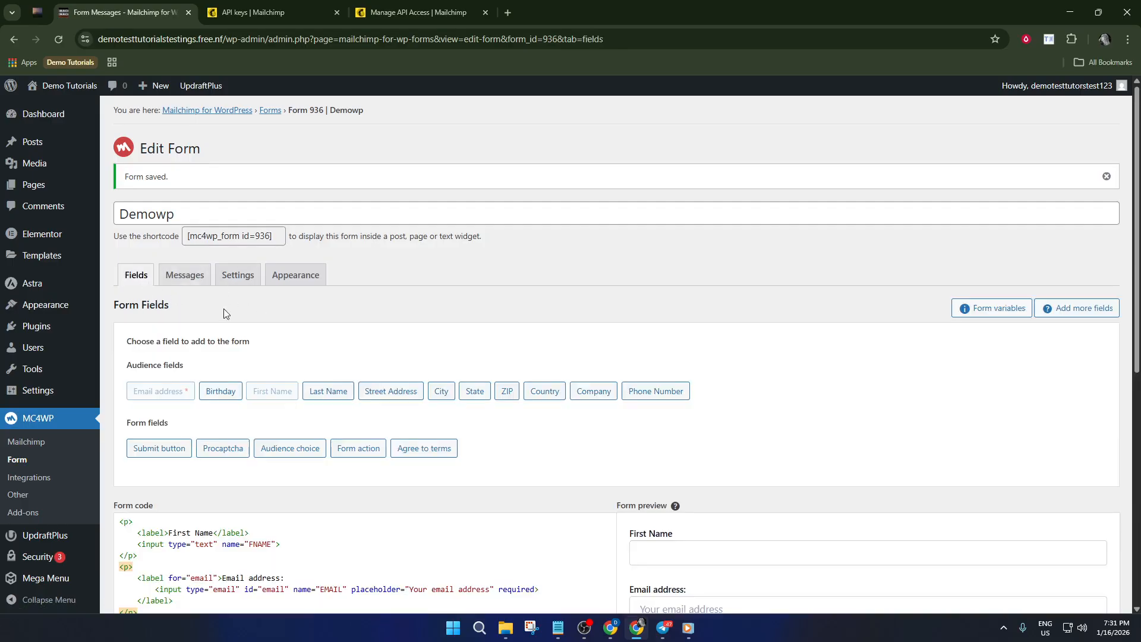
# Save the changes to the Demowp form
pyautogui.scroll(-4, 484, 418)
pyautogui.scroll(-3, 489, 425)
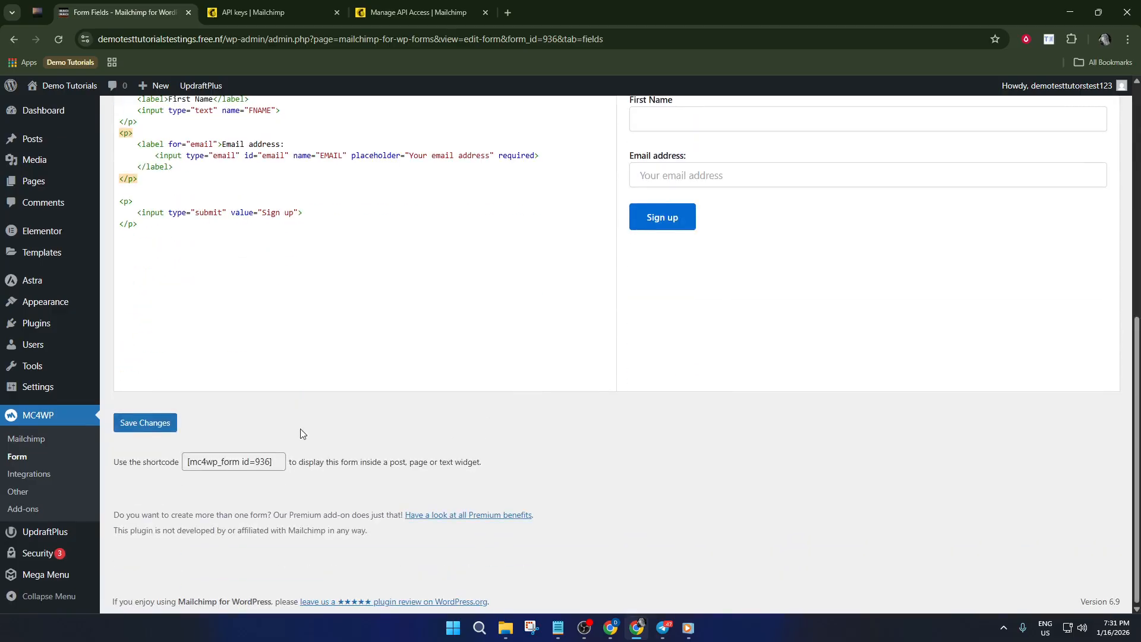
pyautogui.click(165, 428)
pyautogui.scroll(2, 452, 425)
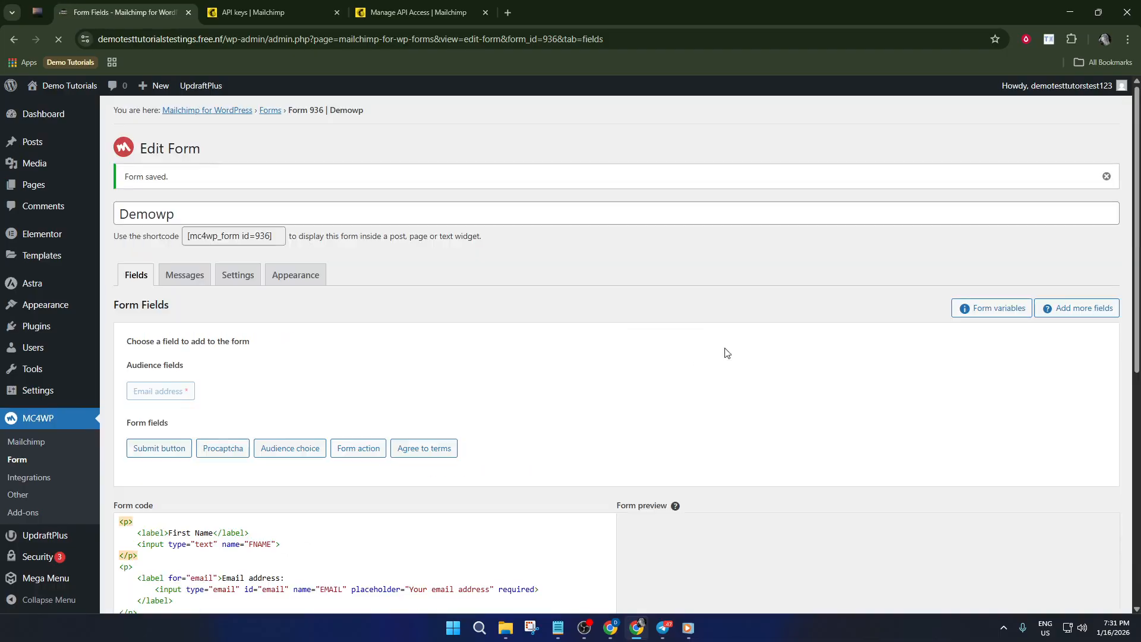
# Review the saved form's fields and preview, and select its shortcode for copying
pyautogui.scroll(-4, 523, 446)
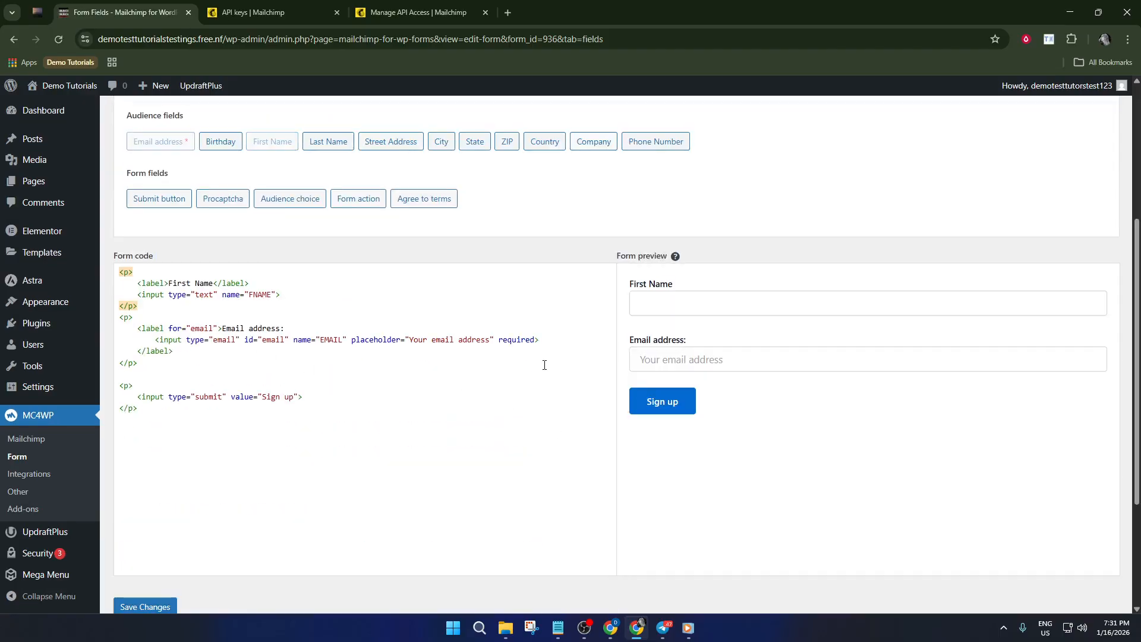
pyautogui.scroll(3, 678, 440)
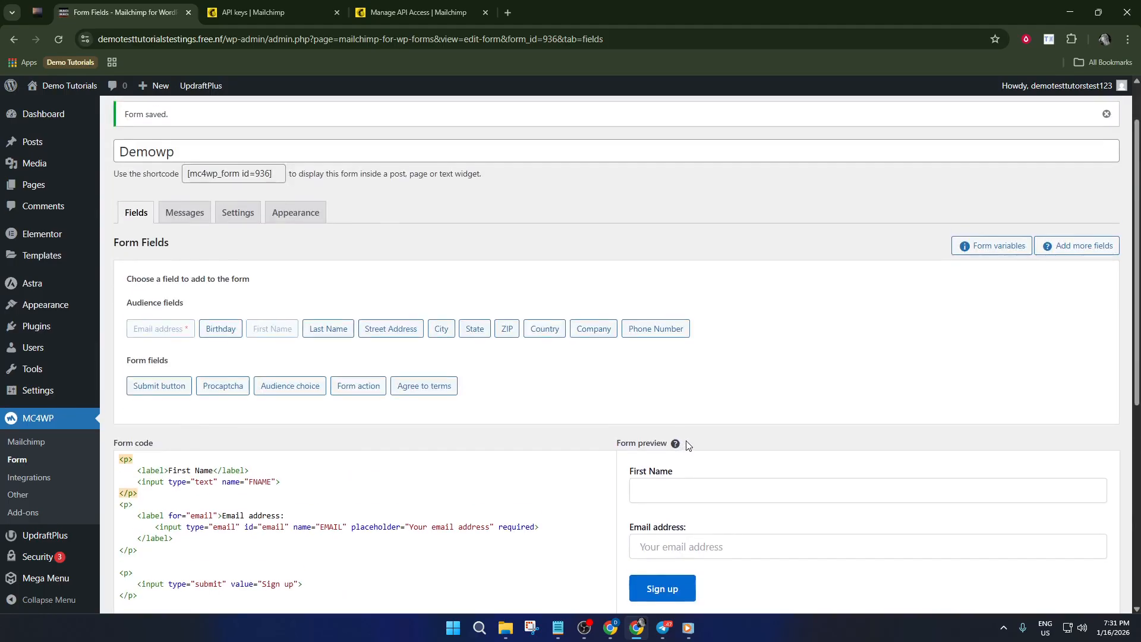
pyautogui.scroll(-4, 688, 445)
pyautogui.scroll(-1, 684, 447)
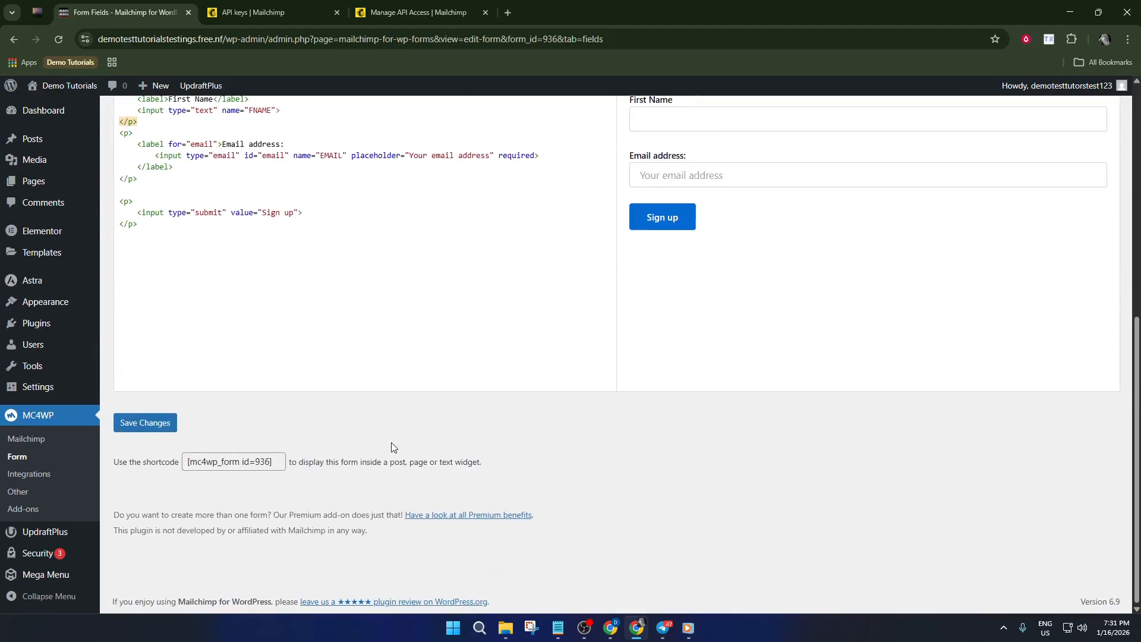
pyautogui.click(240, 457)
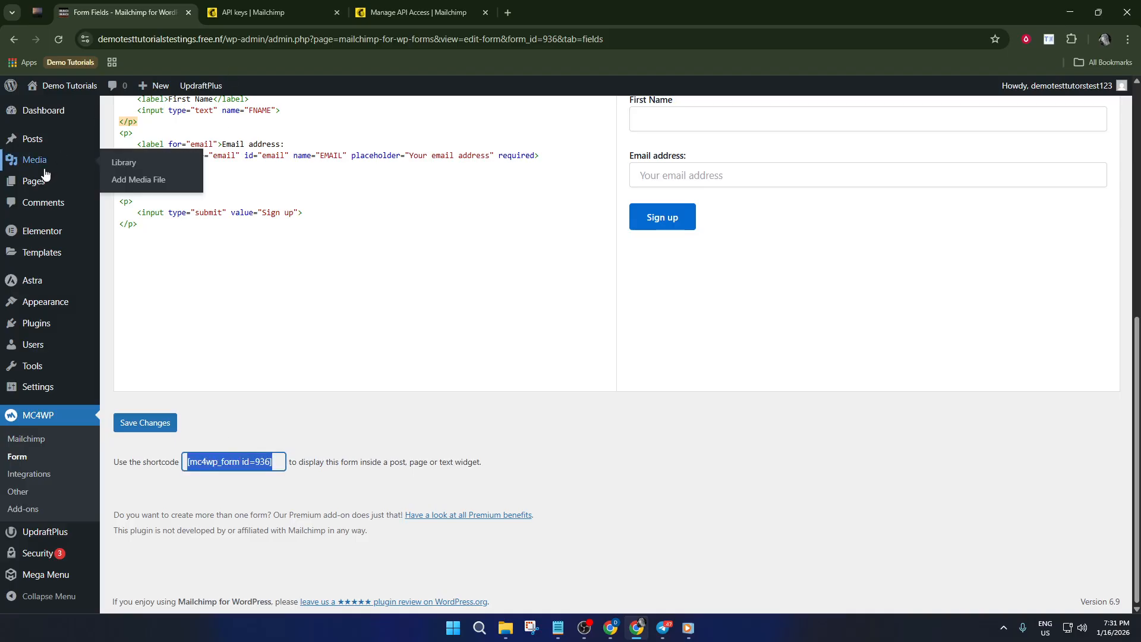
# Open the draft post "Blog Post" for editing and search the block library for "sho"
pyautogui.click(42, 143)
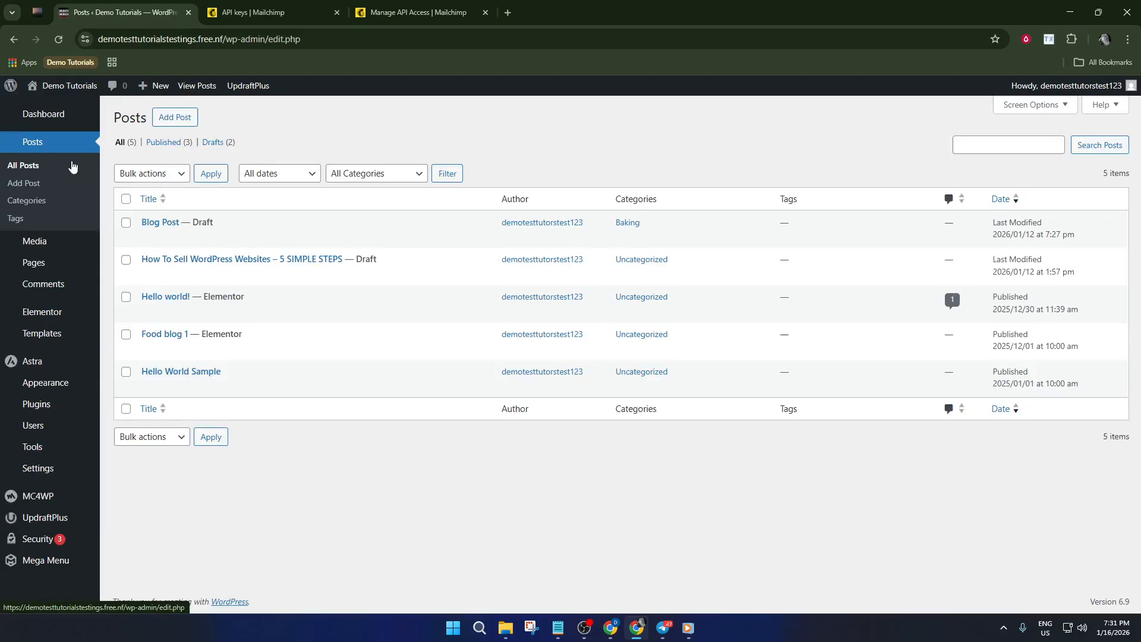
pyautogui.click(173, 229)
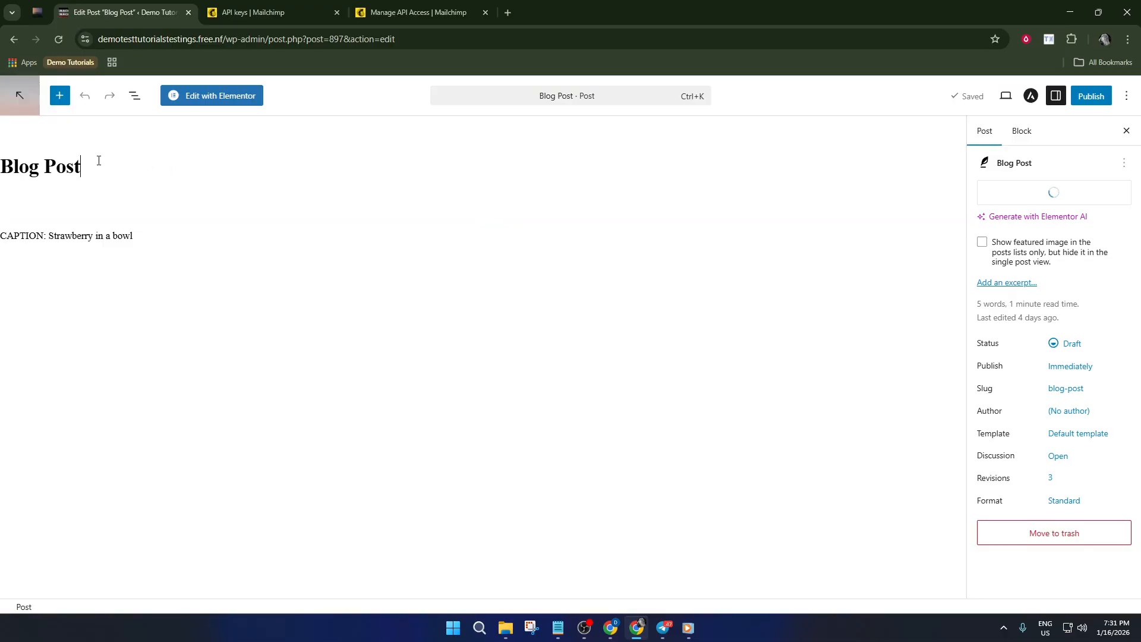
pyautogui.click(60, 97)
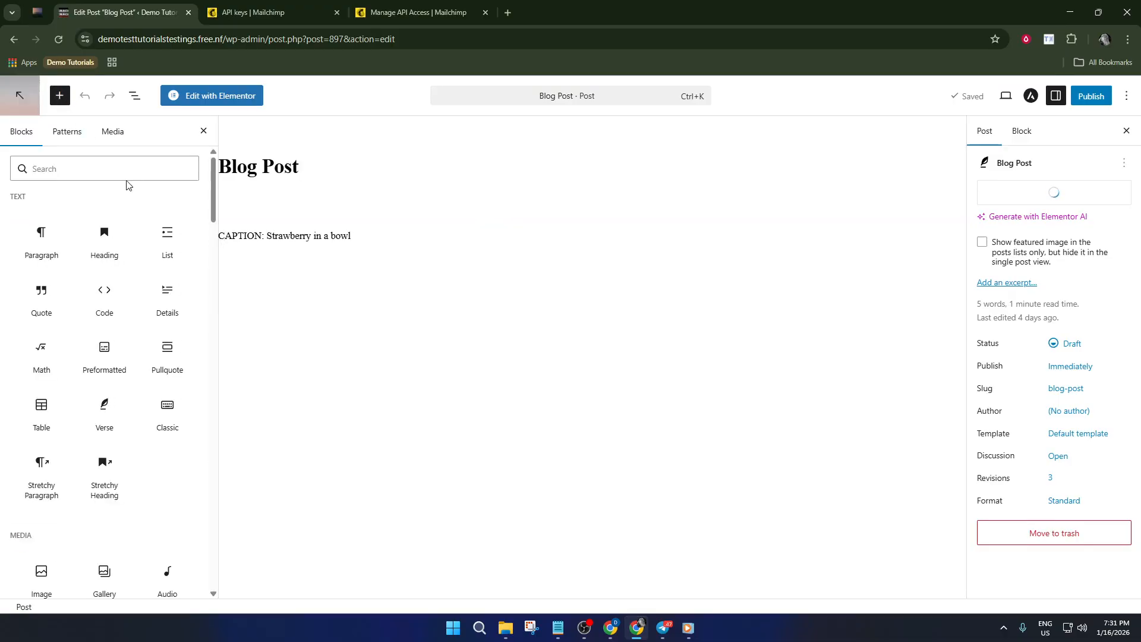
pyautogui.click(87, 165)
pyautogui.write('sho')
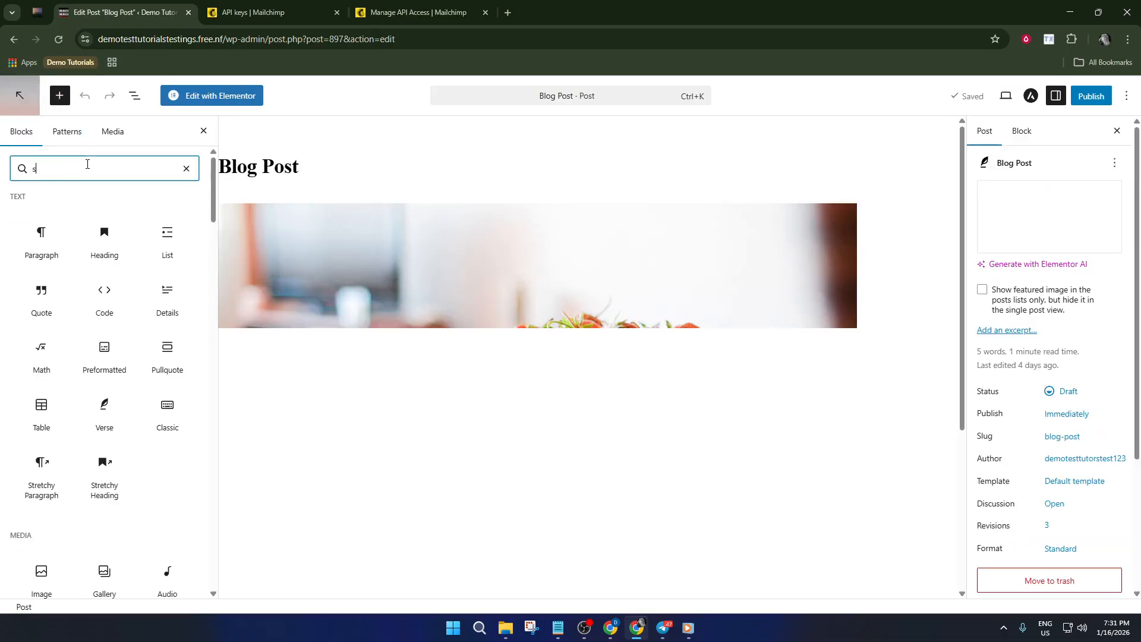